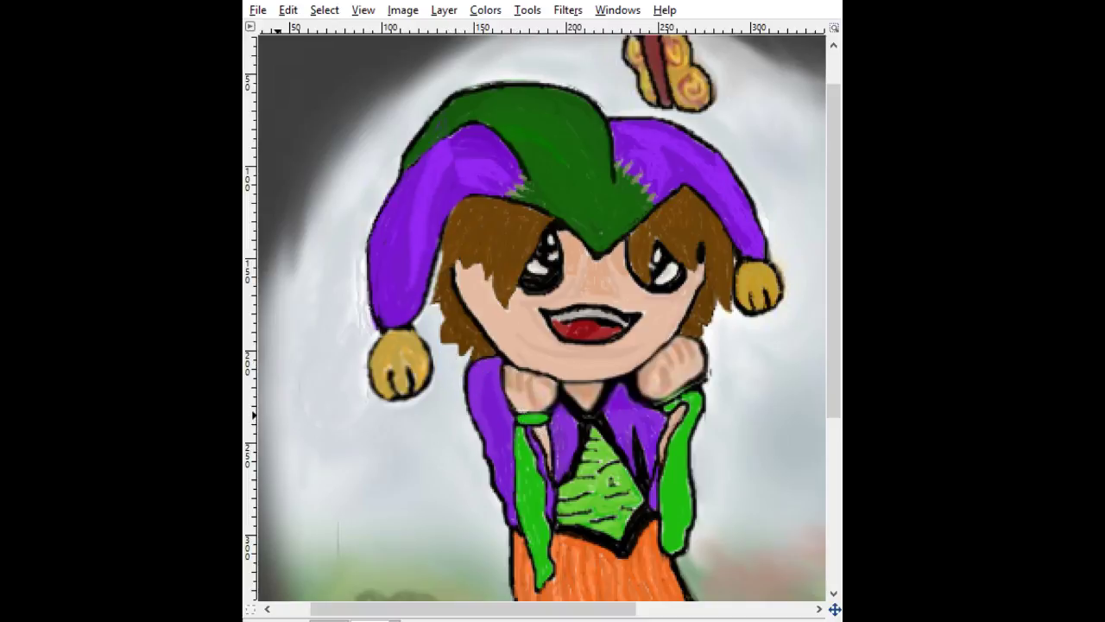
- Mirror the drawing horizontally back and forth to compare the jester's balance in both orientations, ending in the original orientation
drag(475, 613, 506, 615)
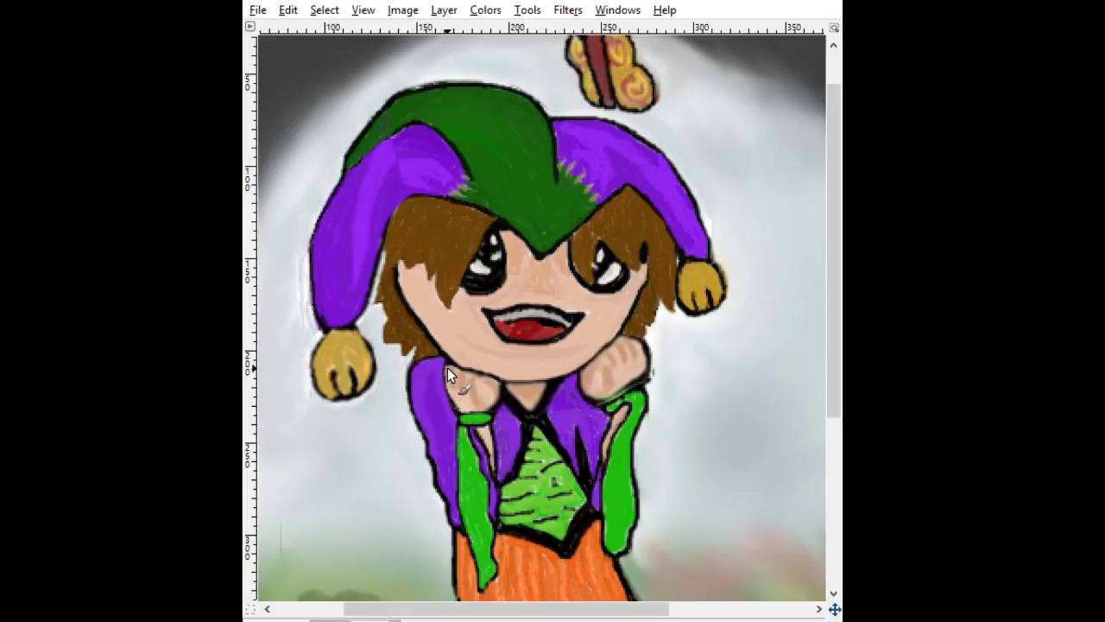
click(519, 391)
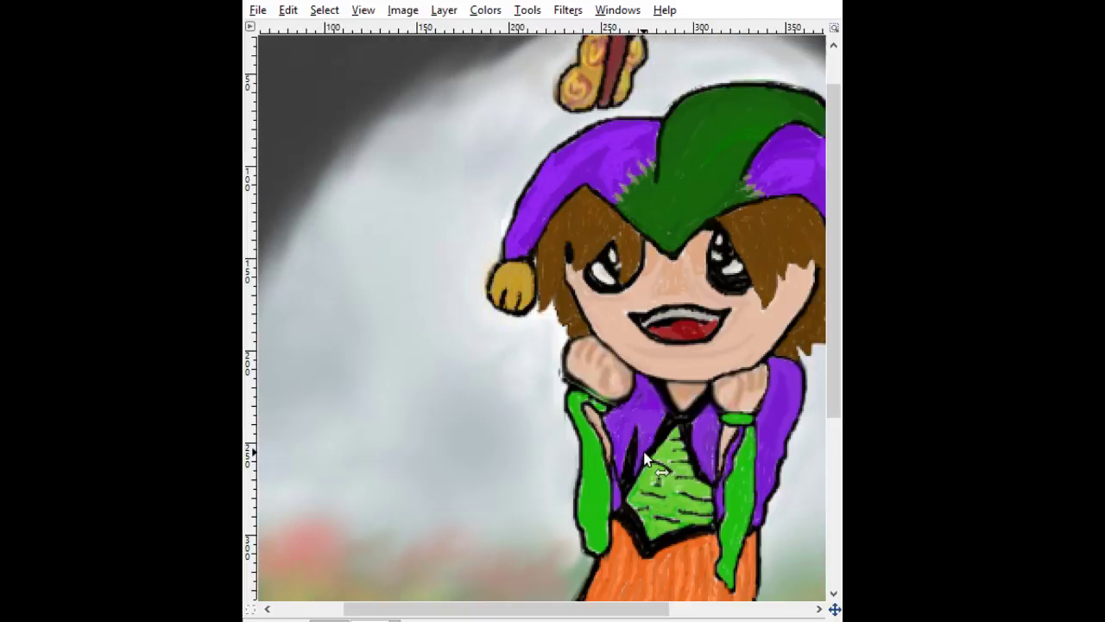
drag(522, 609, 622, 611)
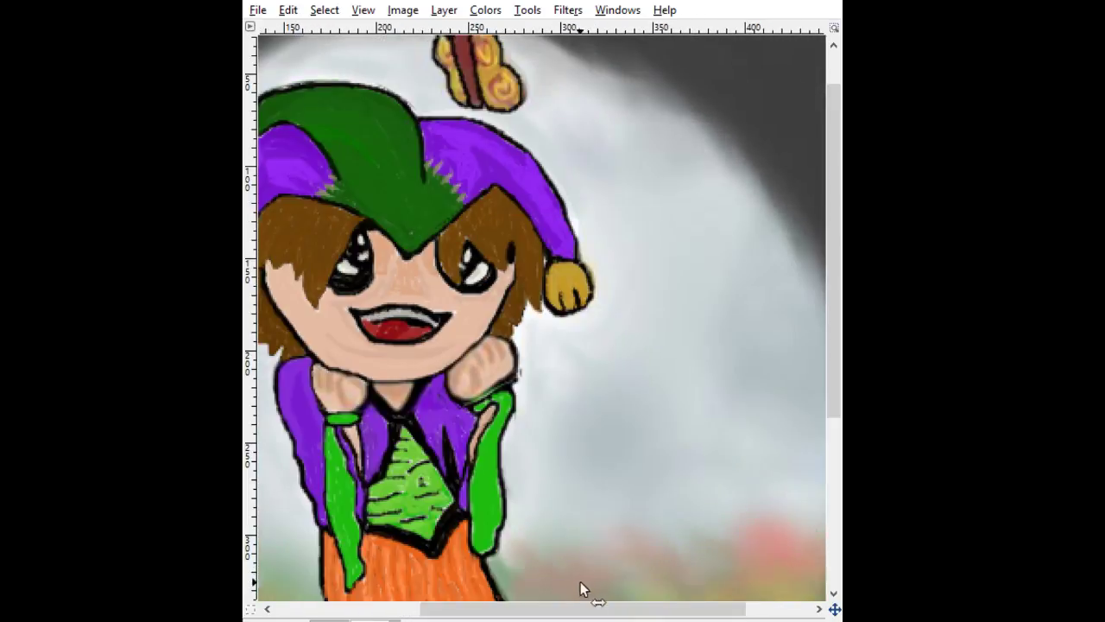
drag(577, 610, 480, 618)
drag(839, 525, 900, 529)
click(620, 537)
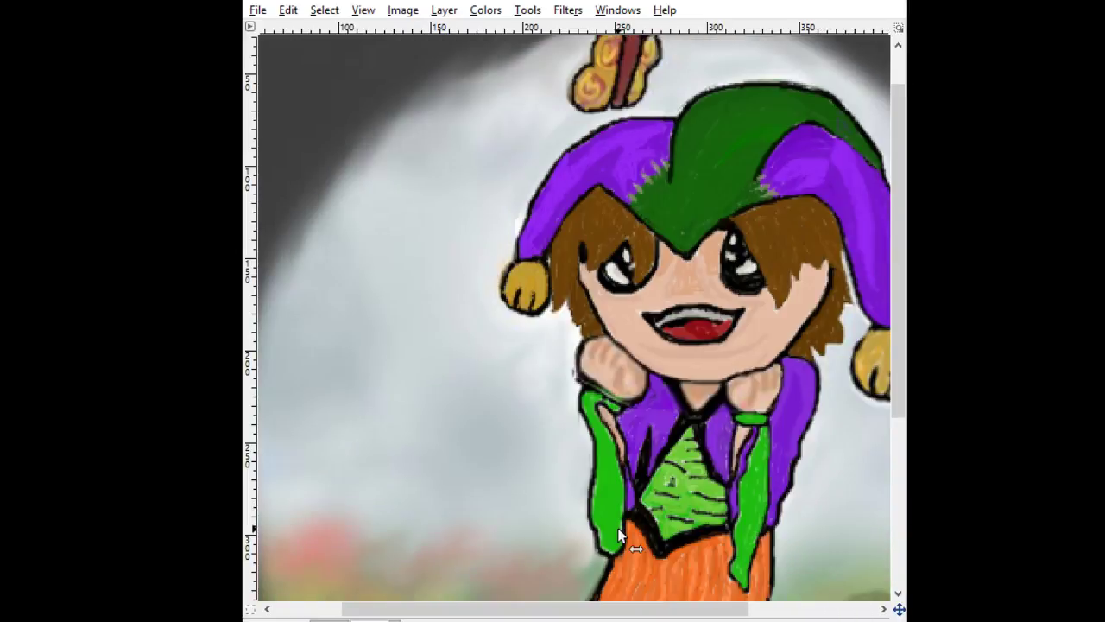
scroll(595, 544, right, 1)
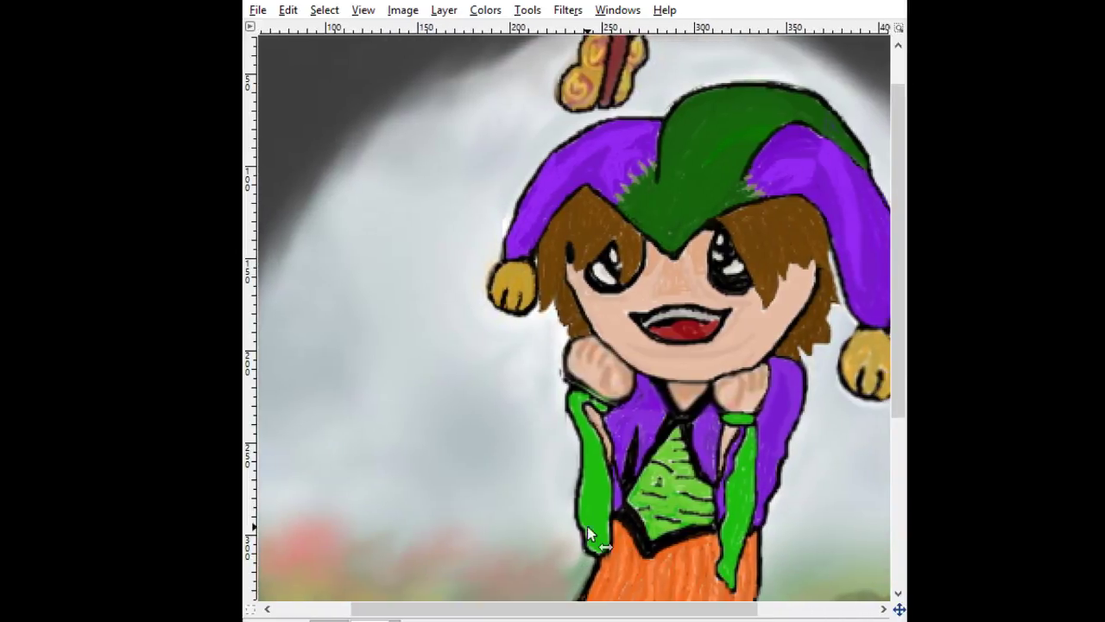
click(587, 535)
drag(562, 608, 565, 613)
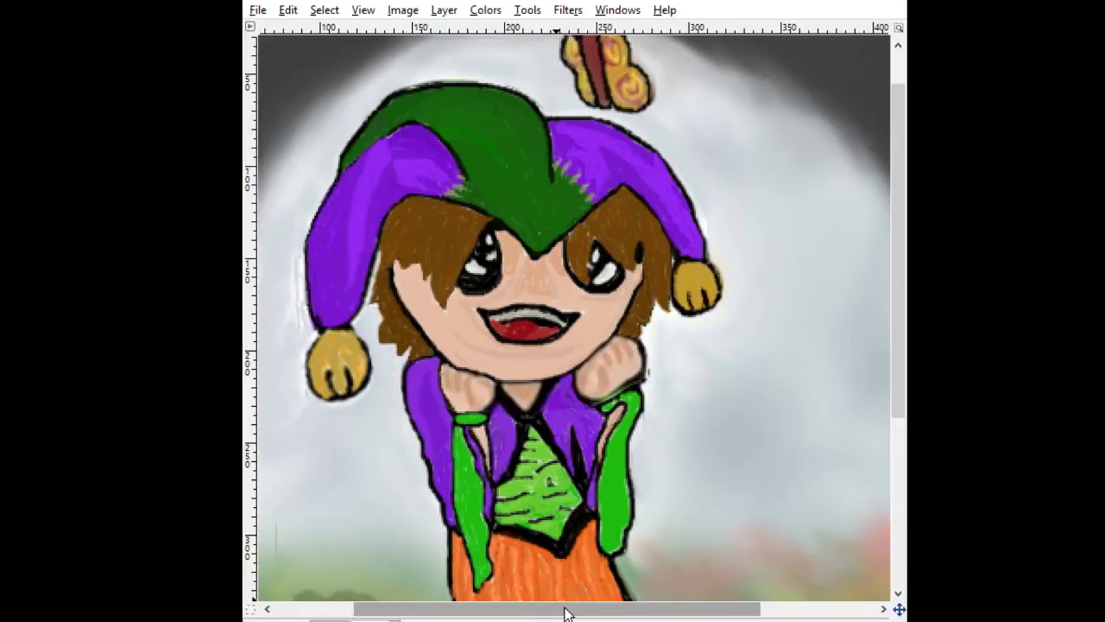
click(553, 534)
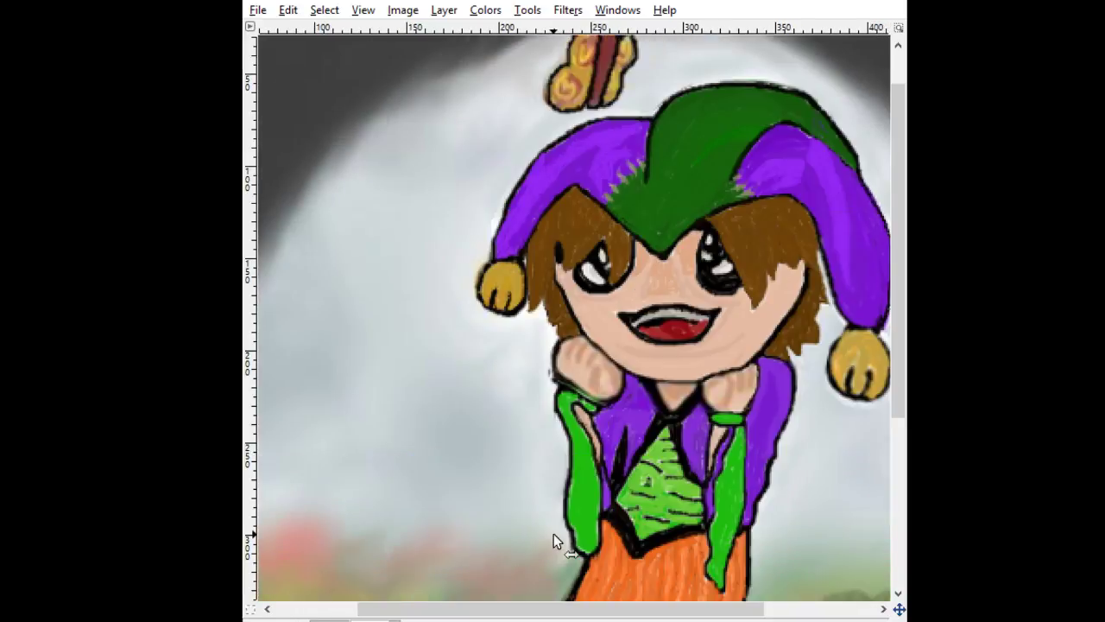
click(554, 533)
drag(538, 613, 545, 614)
click(531, 535)
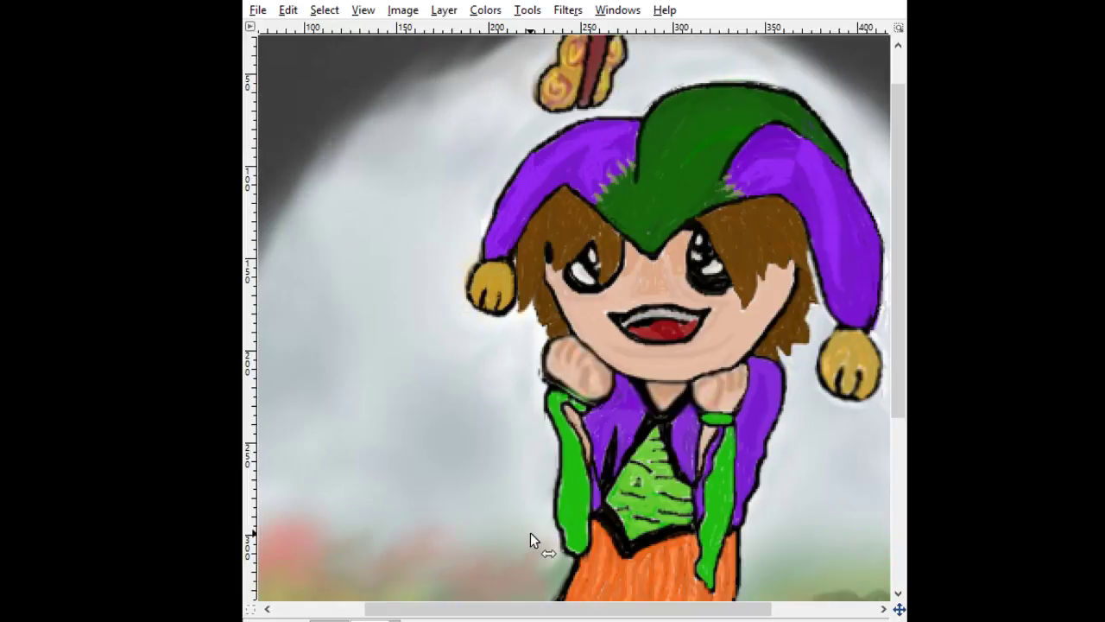
click(530, 534)
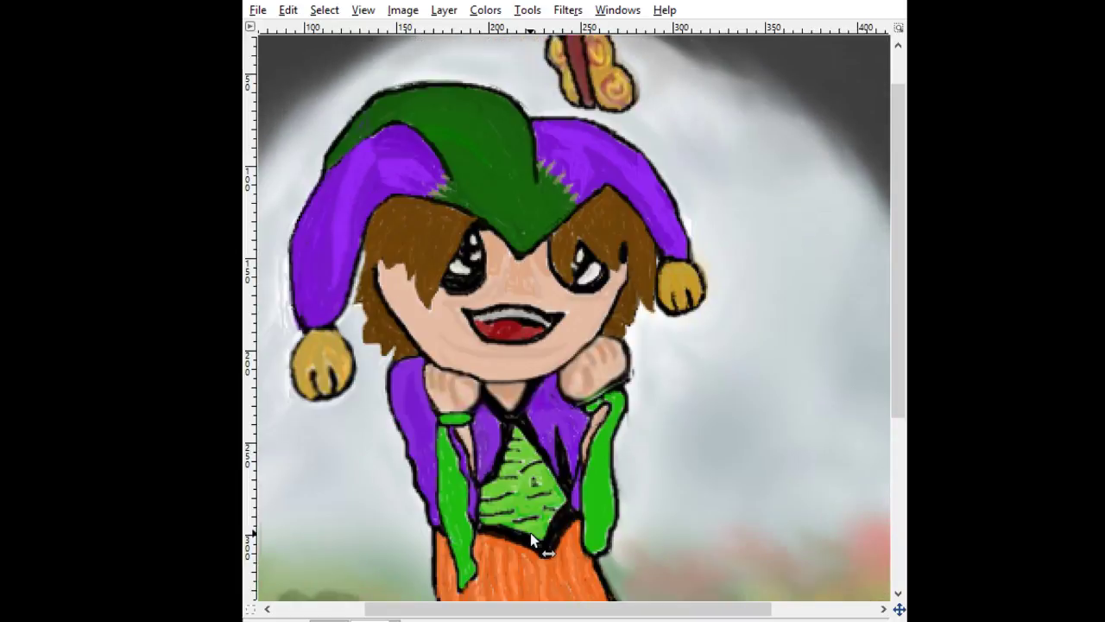
click(530, 534)
click(530, 540)
click(543, 145)
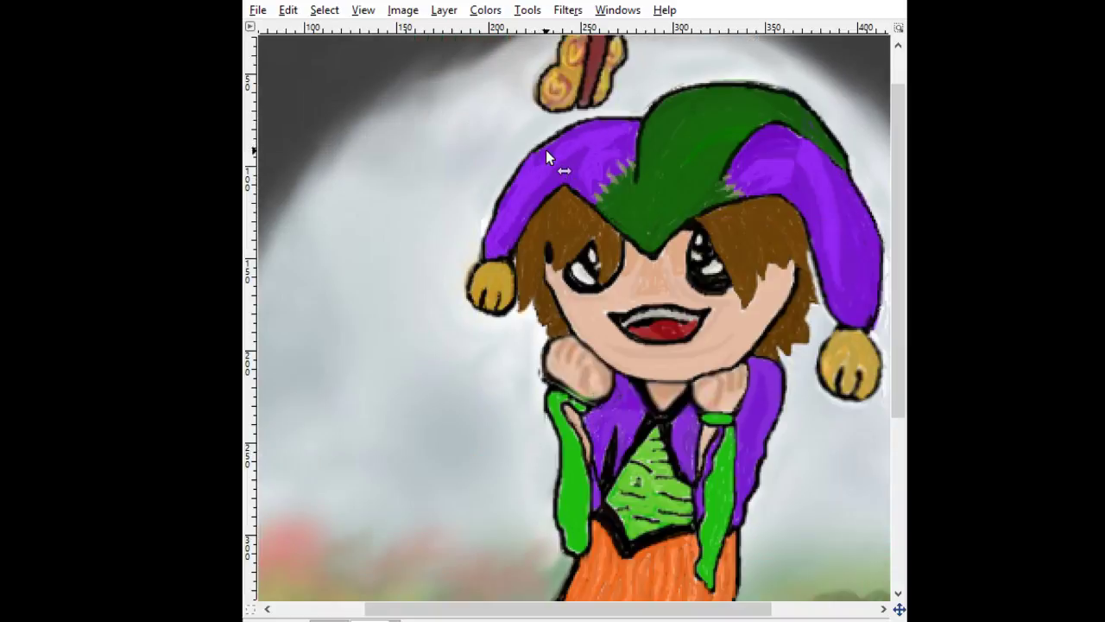
click(524, 158)
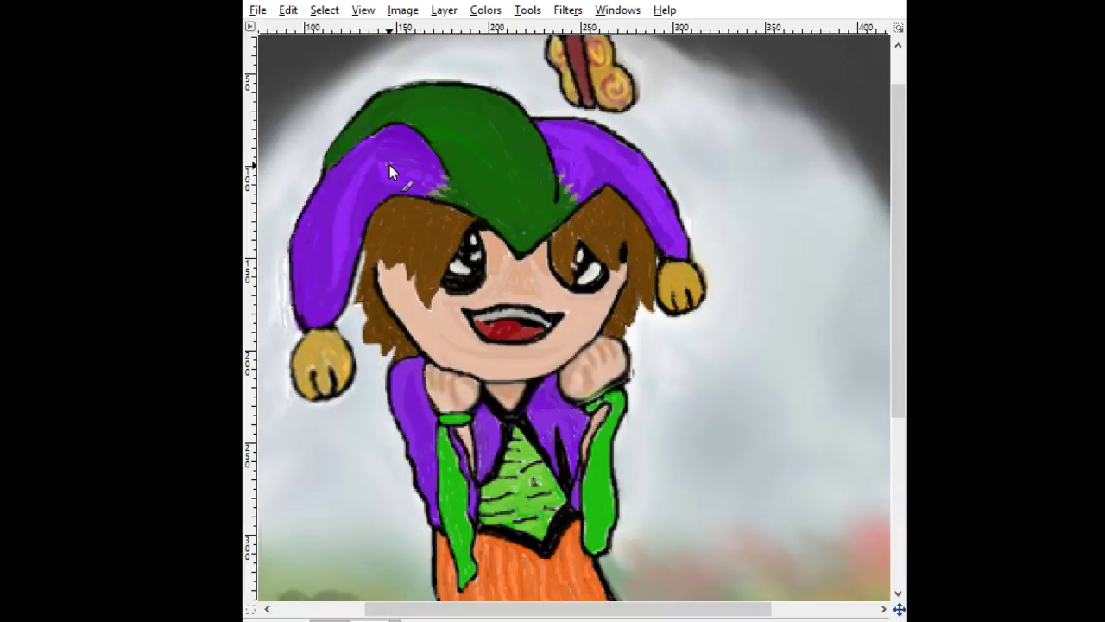
- Touch up the purple shading on the upper part of the hat's left flap with short brush strokes
drag(390, 165, 426, 178)
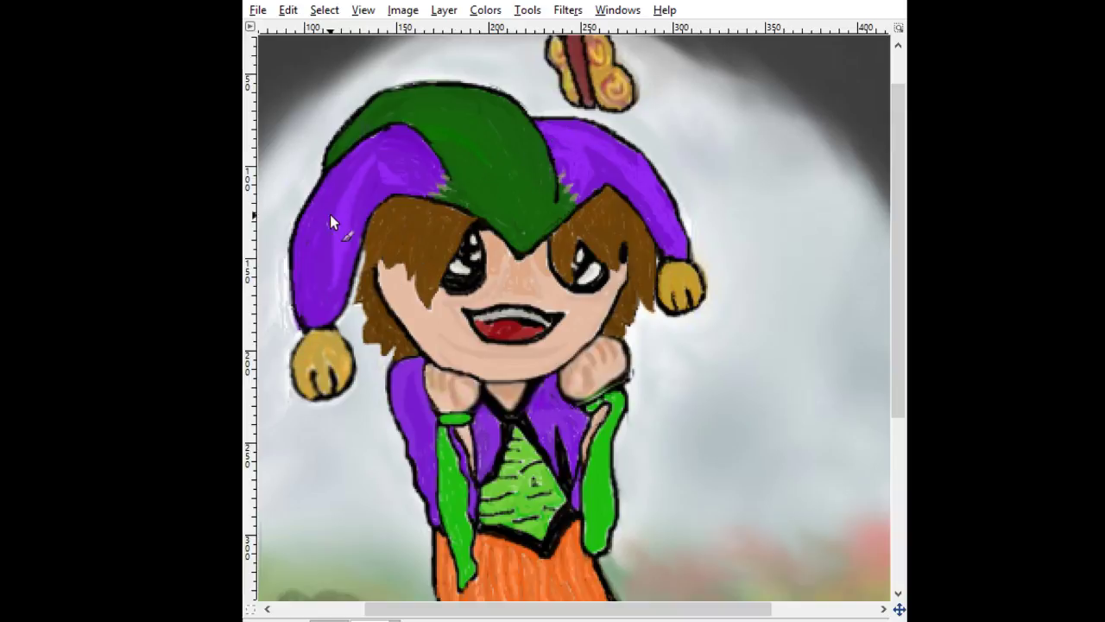
drag(390, 161, 396, 155)
- Outline the hat's left bell with a freehand selection, delete its contents, and undo the deletion
mouse_move(289, 373)
mouse_down()
mouse_move(329, 399)
mouse_move(359, 375)
mouse_move(355, 345)
mouse_move(307, 329)
mouse_up()
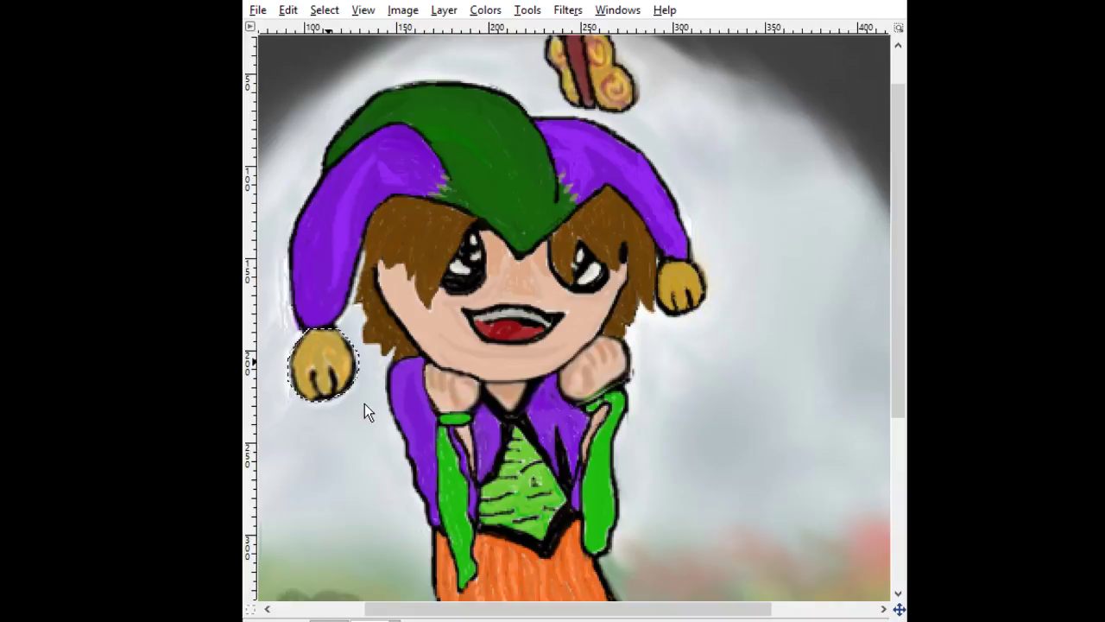
key(Delete)
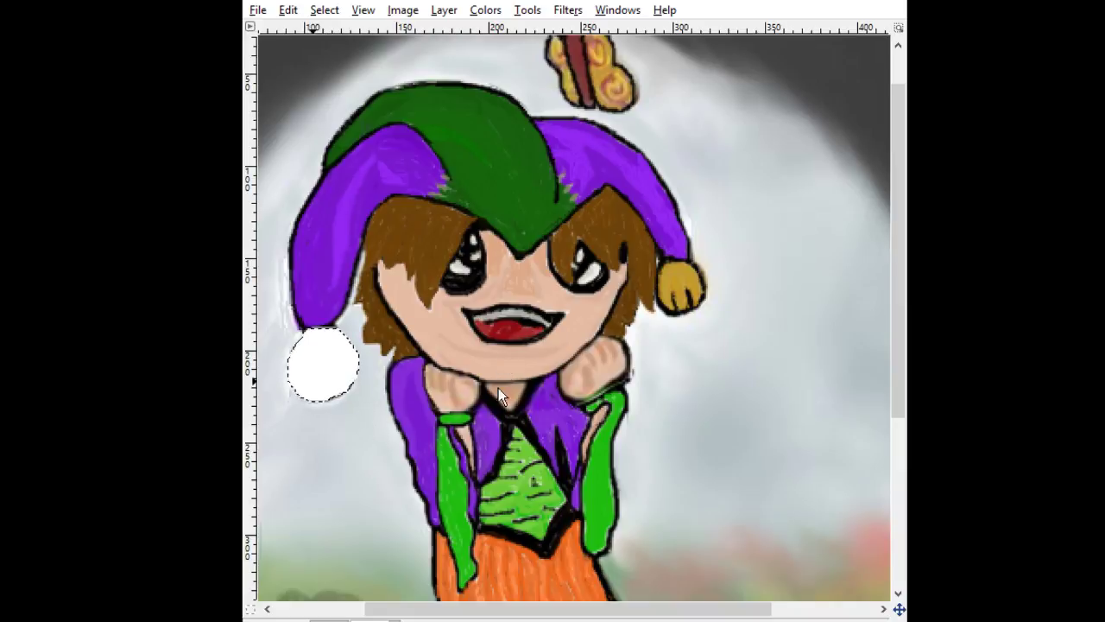
key(ctrl+z)
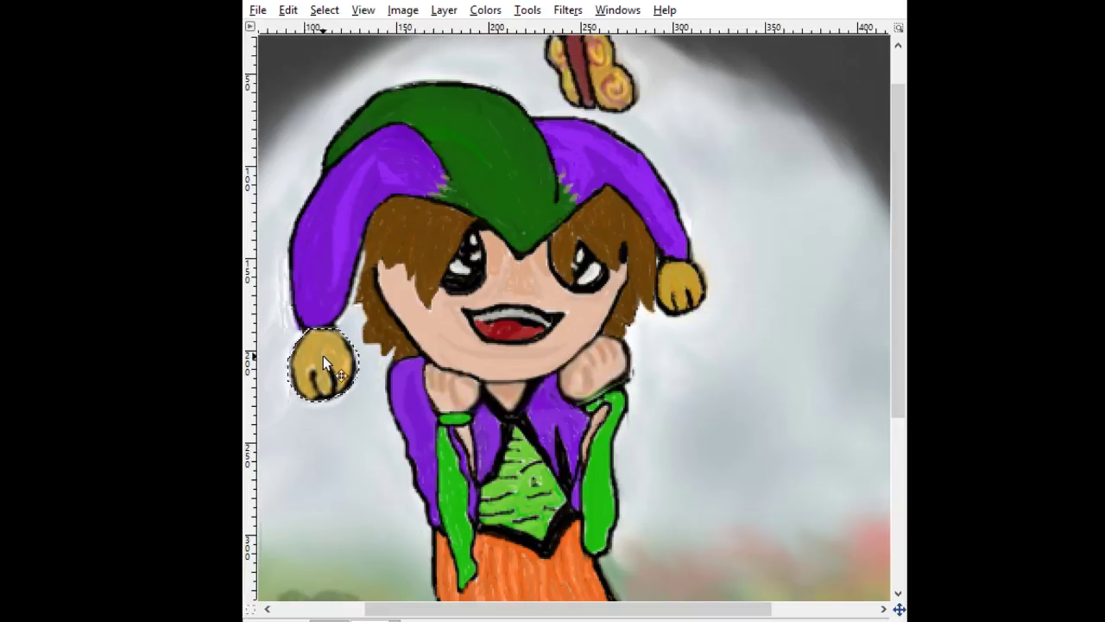
- Nudge the selected bell and rotate it slightly counter-clockwise, and undo the last adjustments
drag(323, 355, 318, 361)
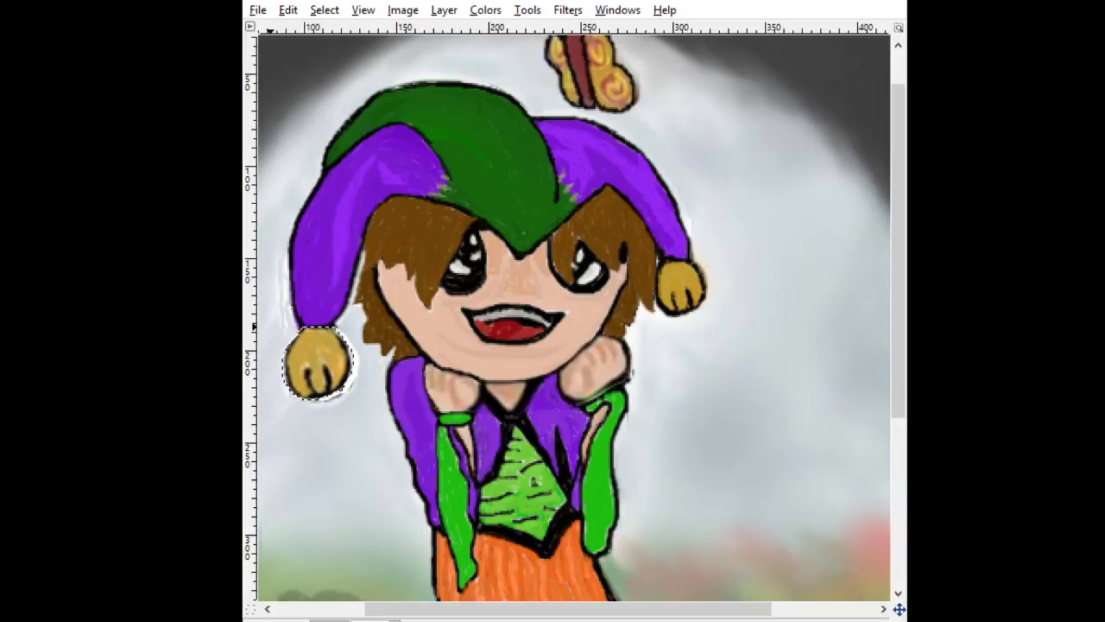
key(shift+r)
click(316, 378)
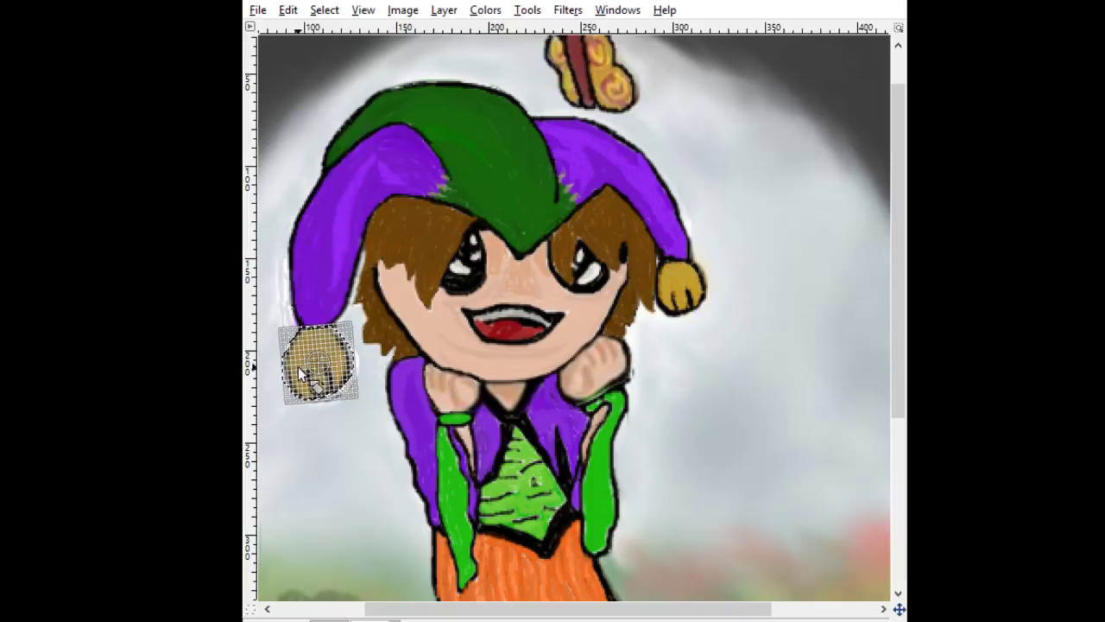
key(Return)
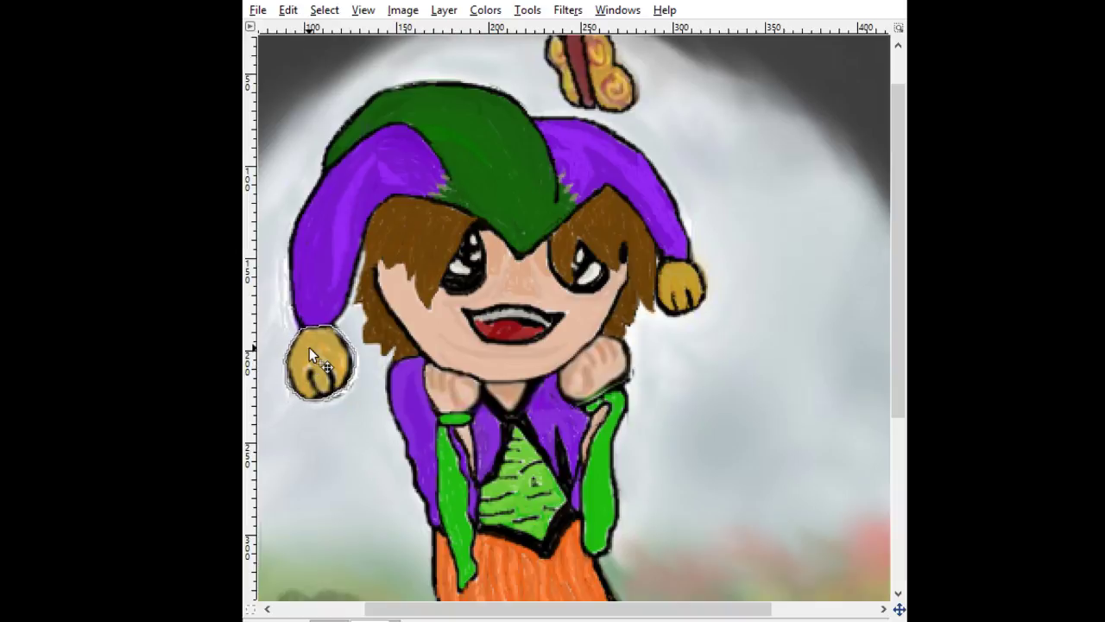
drag(309, 347, 311, 342)
key(ctrl+z)
key(ctrl+z)
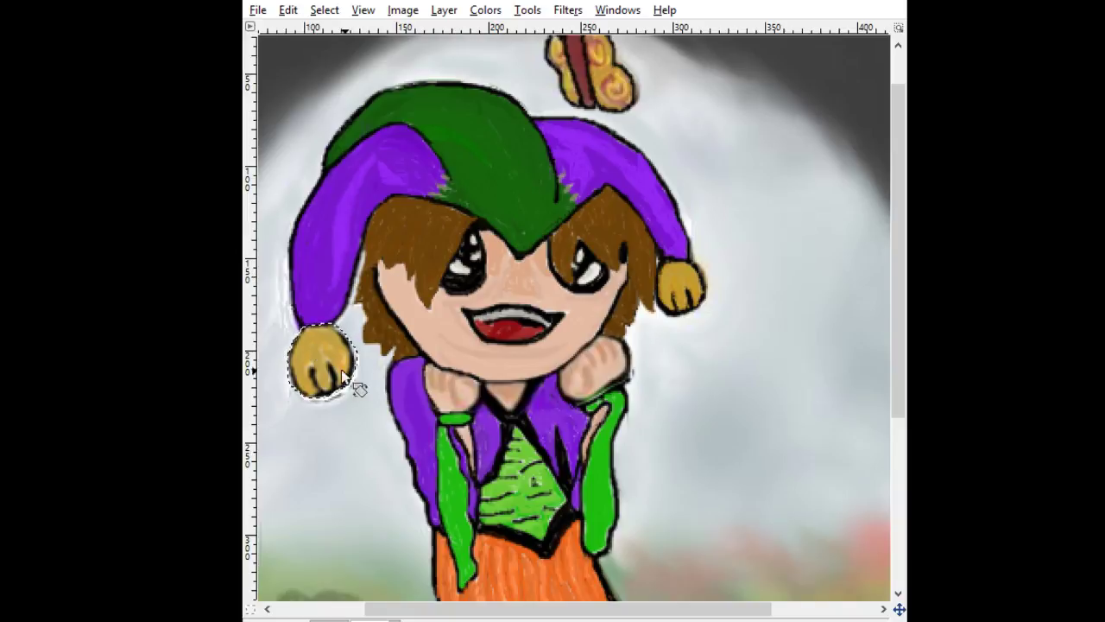
- Rotate the selected bell a little counter-clockwise in two passes and shift it slightly right beneath the purple flap's tip
click(309, 346)
drag(308, 346, 314, 352)
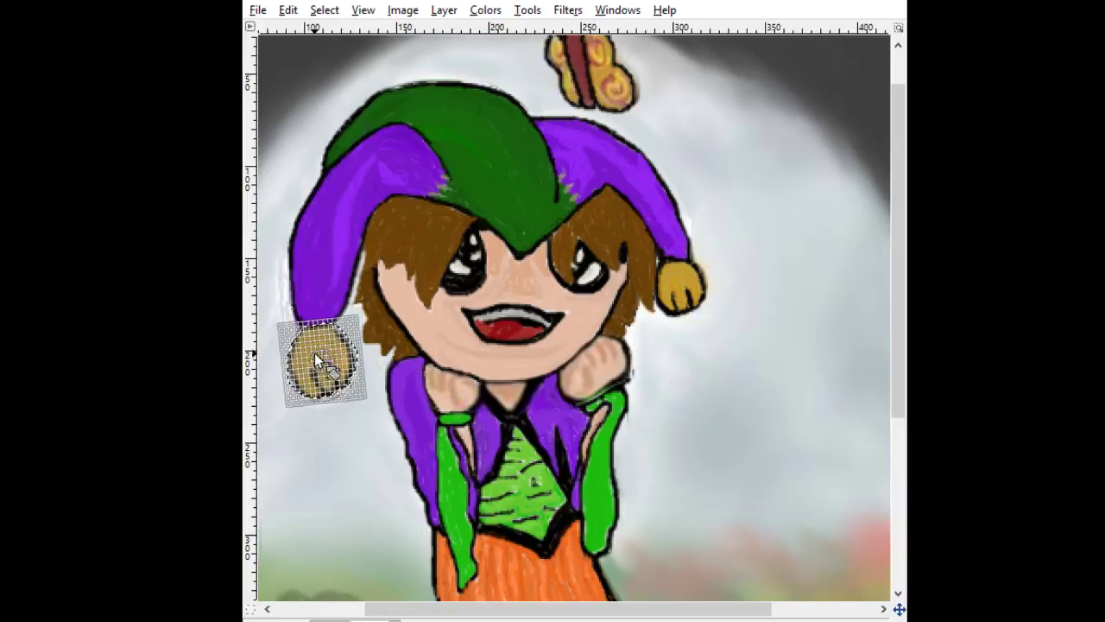
key(Return)
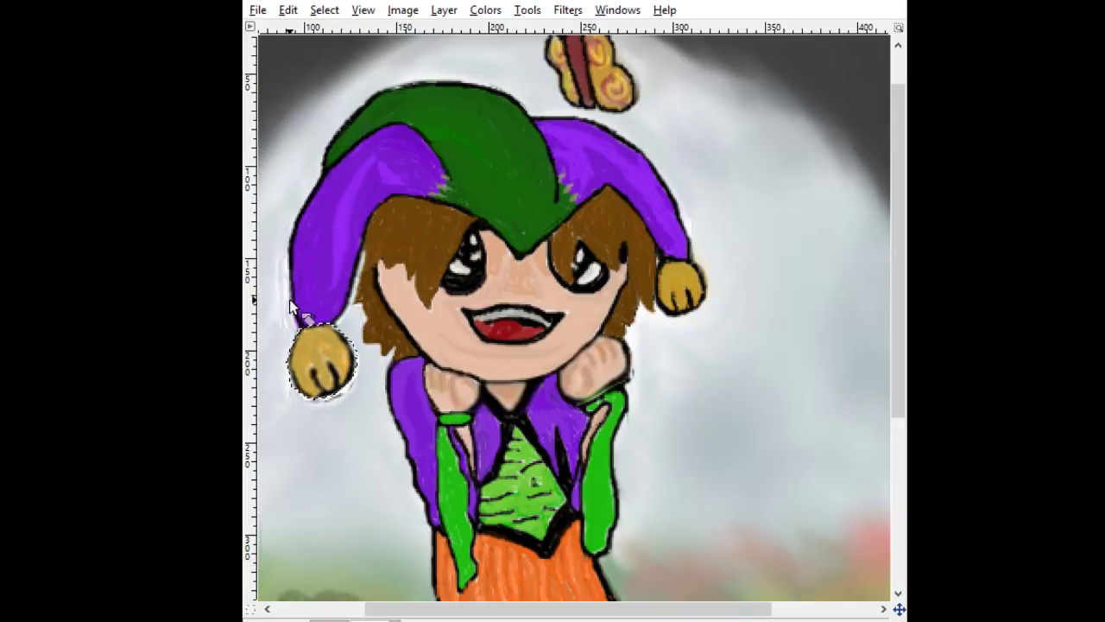
click(296, 342)
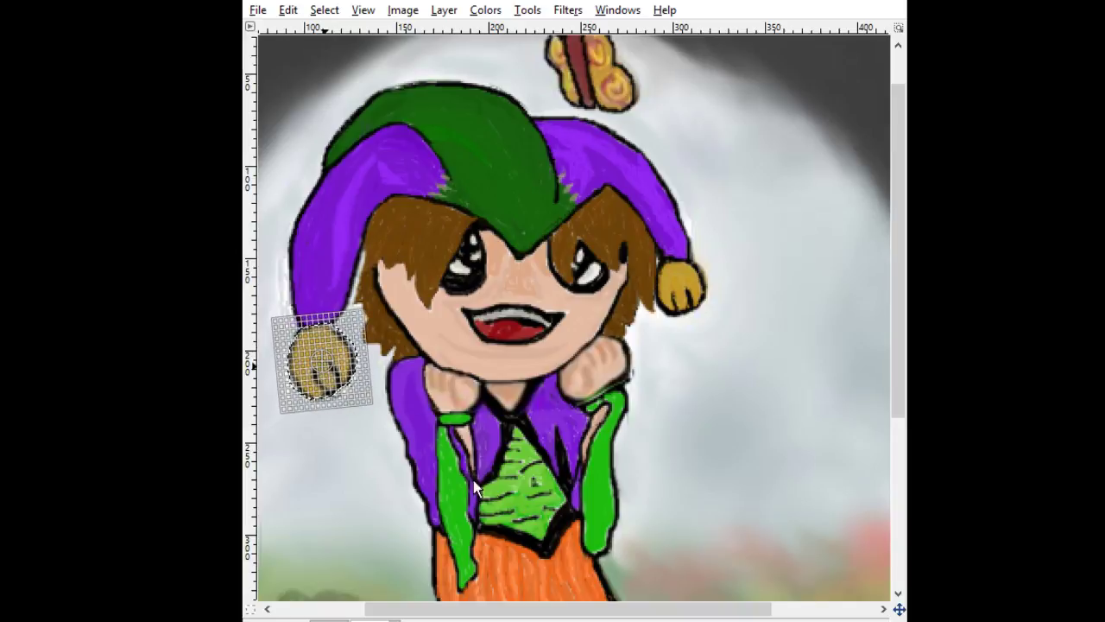
key(Return)
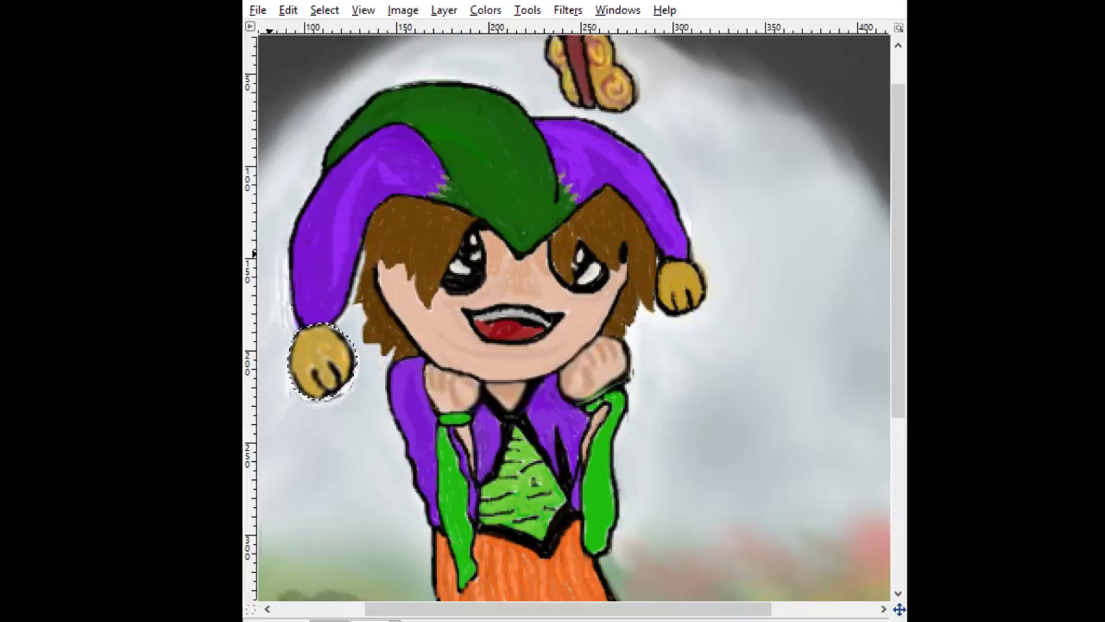
drag(318, 380, 327, 382)
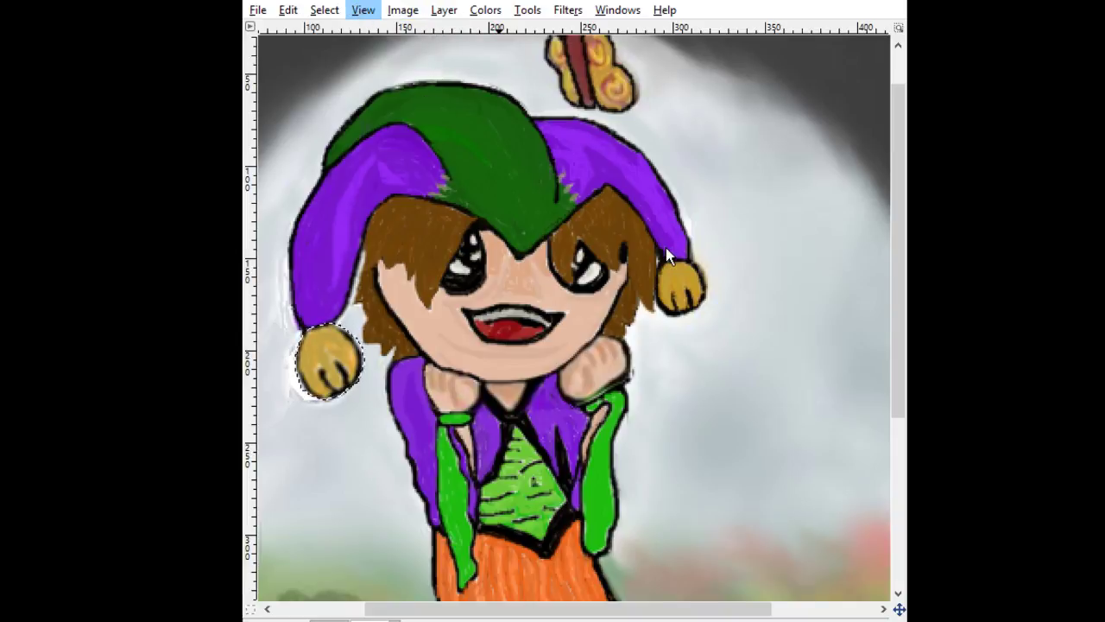
- Check the repositioned bell in the full drawing and clear the selection around it
key(1)
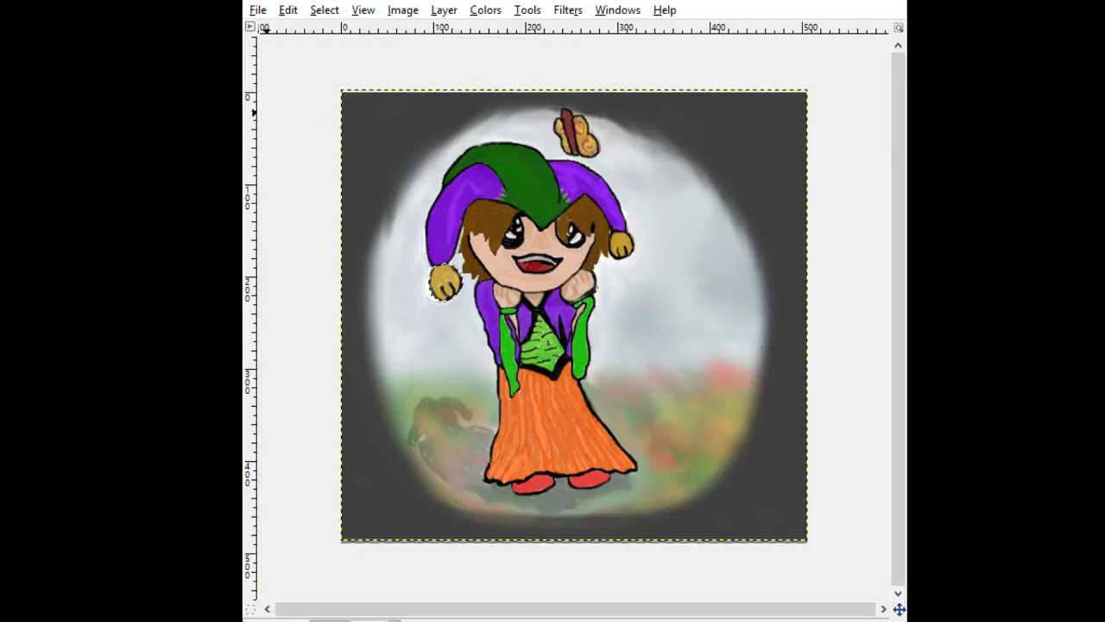
click(309, 170)
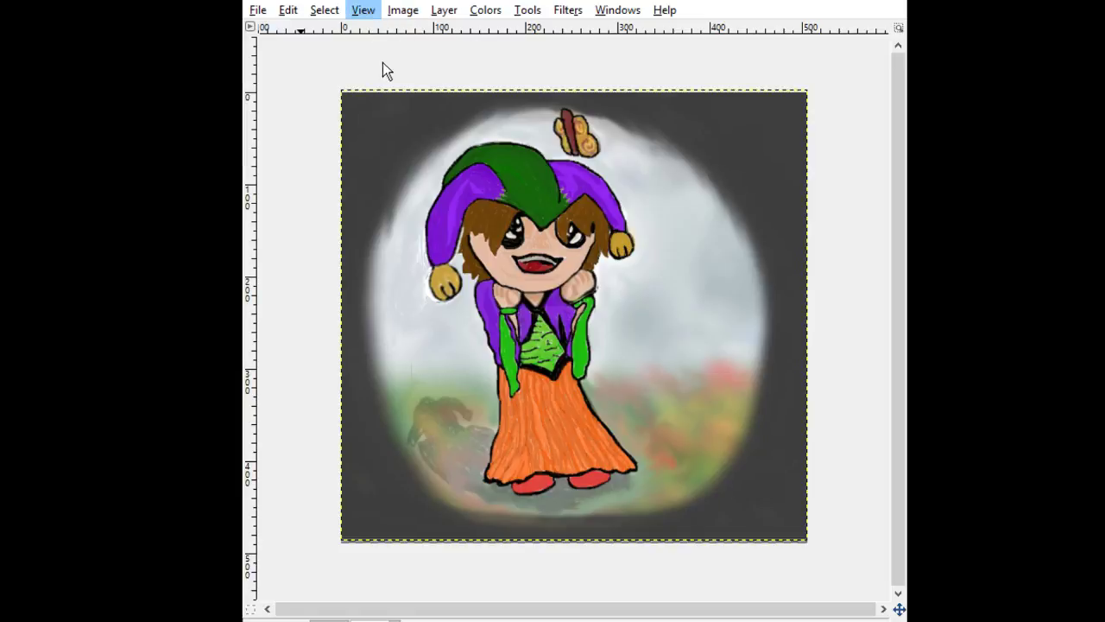
key(2)
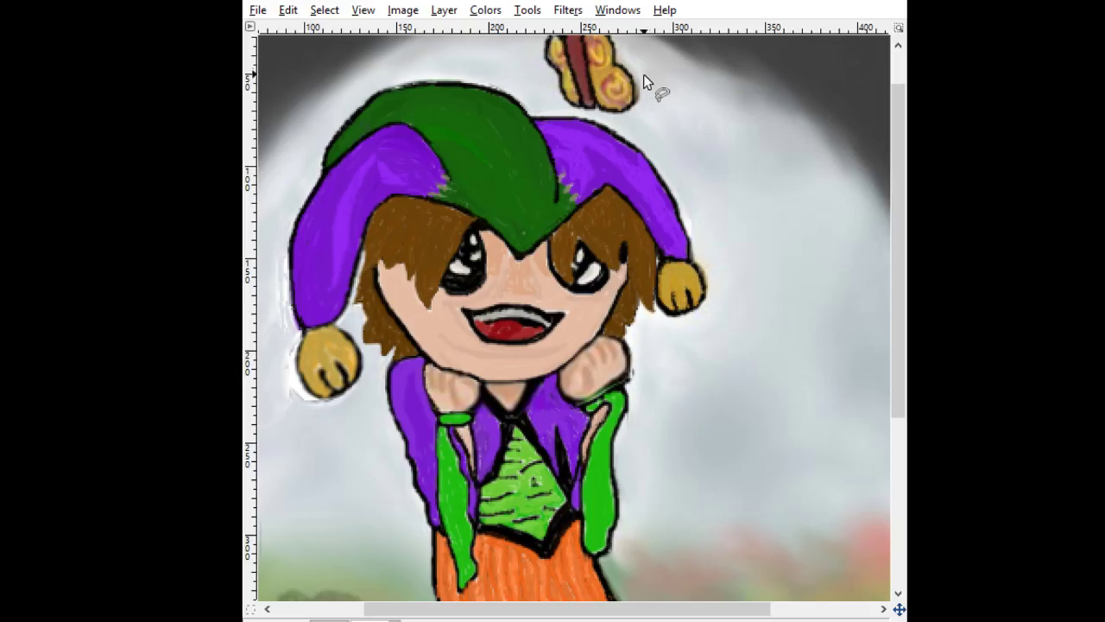
- Paint over the left bell's yellow fill and touch up its lower edge with brush strokes
scroll(519, 338, up, 1)
scroll(396, 337, down, 2)
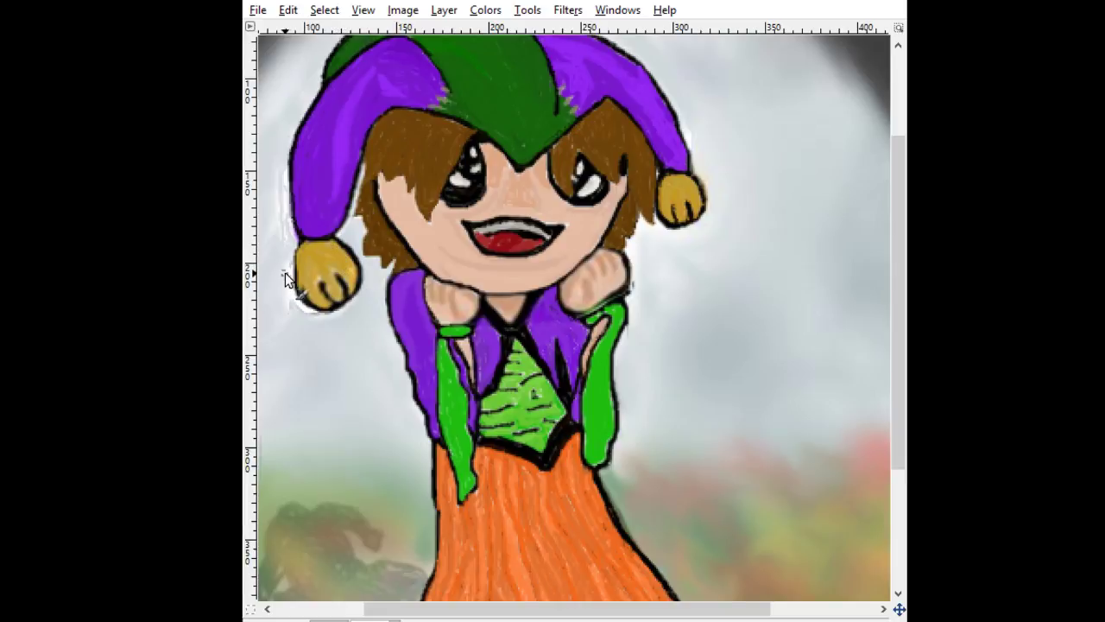
scroll(380, 290, up, 3)
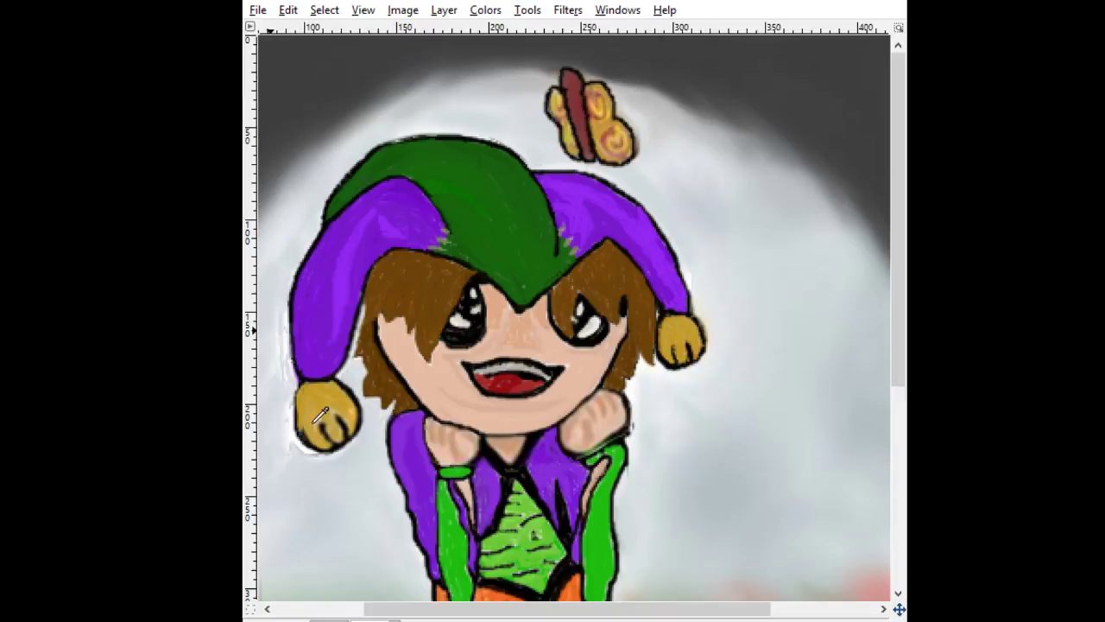
mouse_move(318, 413)
mouse_down()
mouse_move(304, 439)
mouse_move(309, 397)
mouse_move(308, 446)
mouse_up()
drag(312, 443, 348, 439)
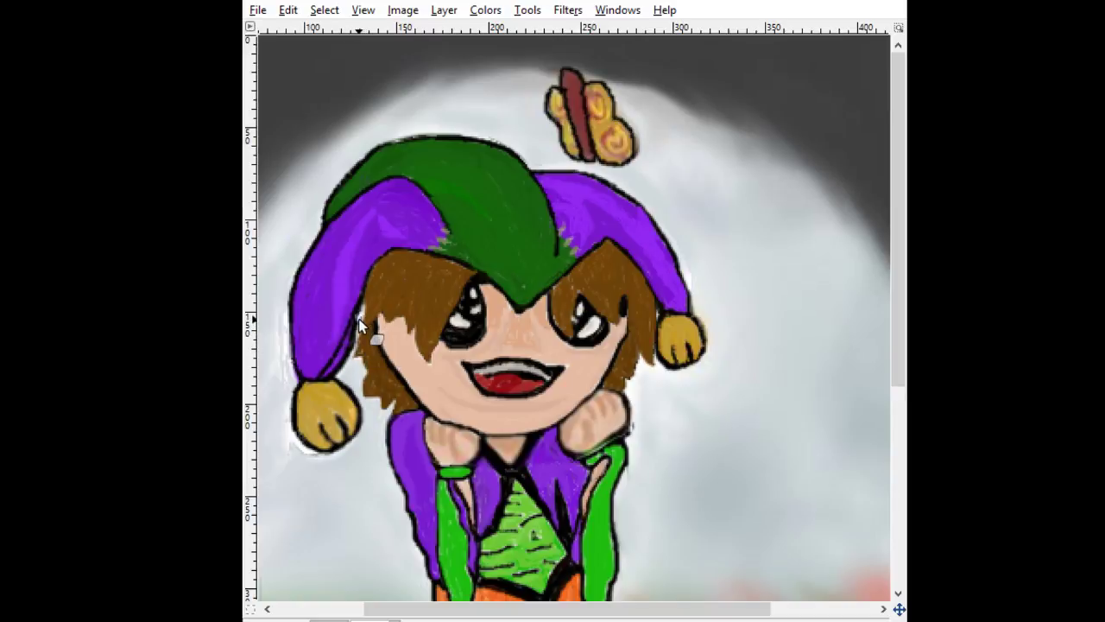
- Trim the inner edge of the left purple flap just above the bell to taper its tip
mouse_move(352, 333)
mouse_down()
mouse_move(350, 343)
mouse_move(356, 330)
mouse_up()
mouse_move(357, 329)
mouse_down()
mouse_move(337, 372)
mouse_move(344, 350)
mouse_move(356, 376)
mouse_move(339, 370)
mouse_move(334, 382)
mouse_move(352, 350)
mouse_move(332, 383)
mouse_up()
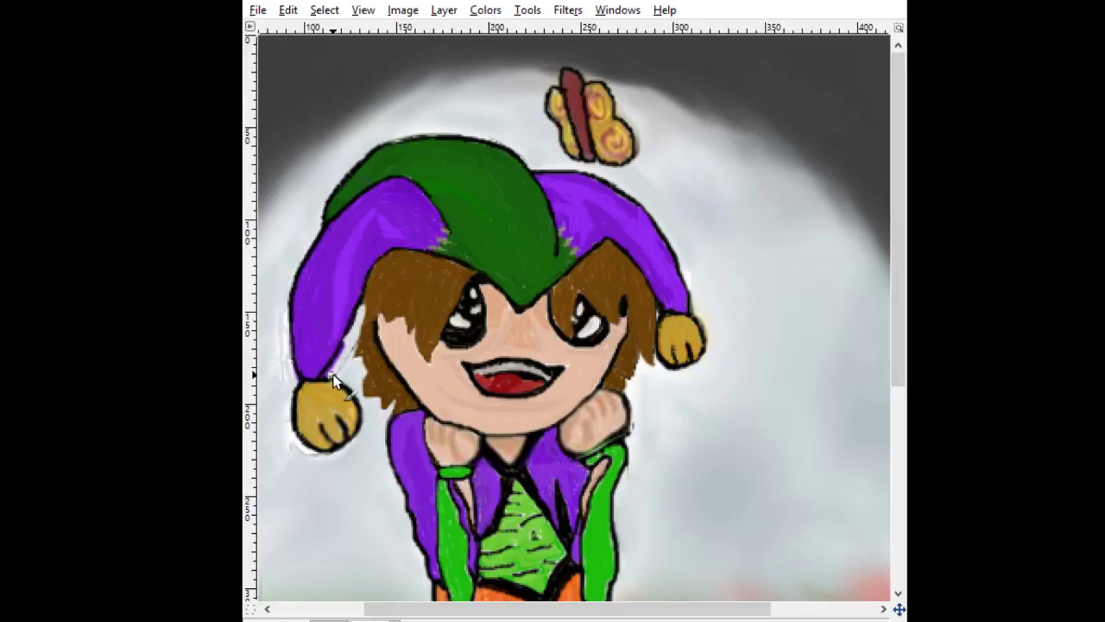